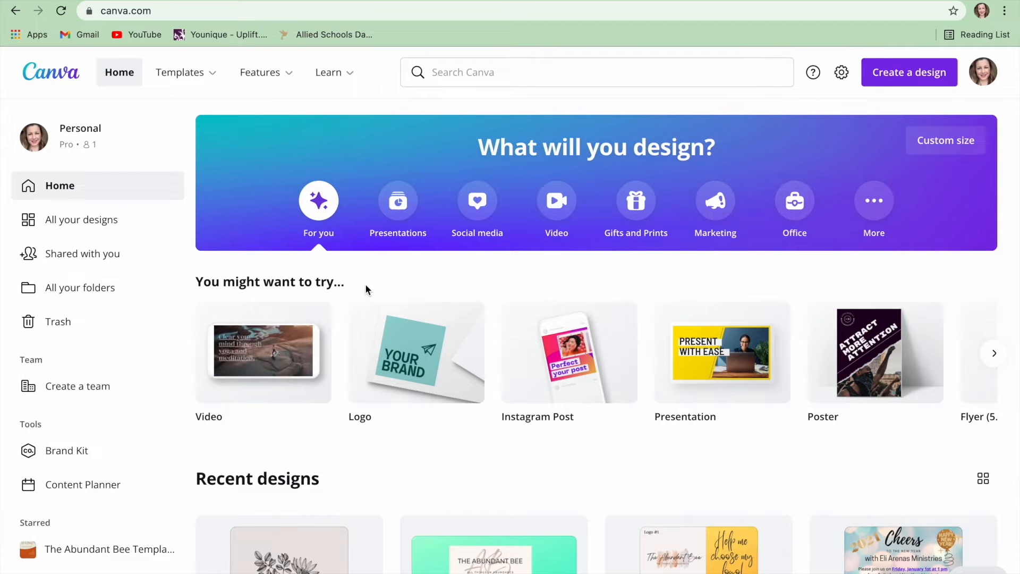
# Step: Create a blank Logo design from the suggested design types
pyautogui.click(994, 353)
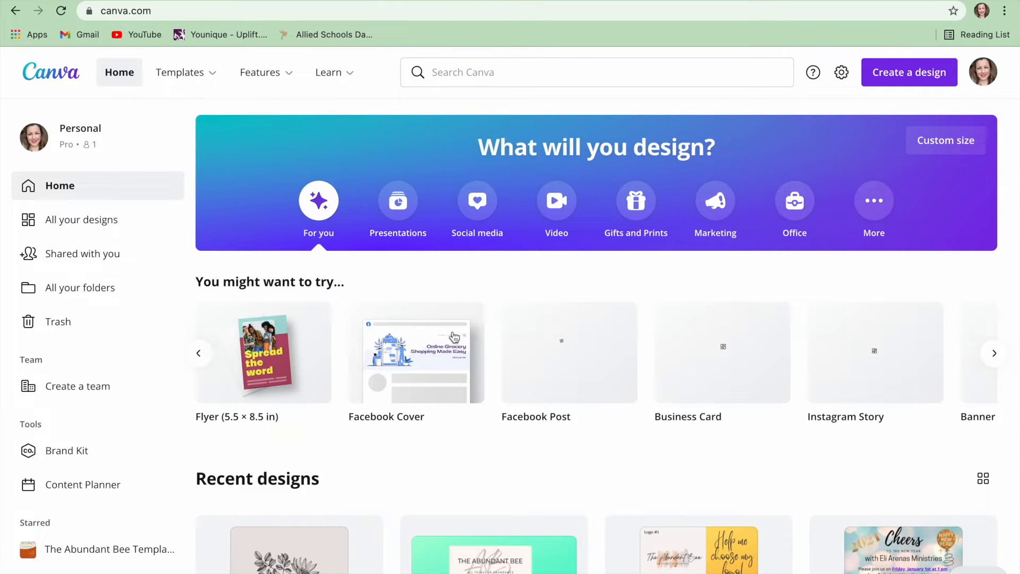
pyautogui.click(198, 353)
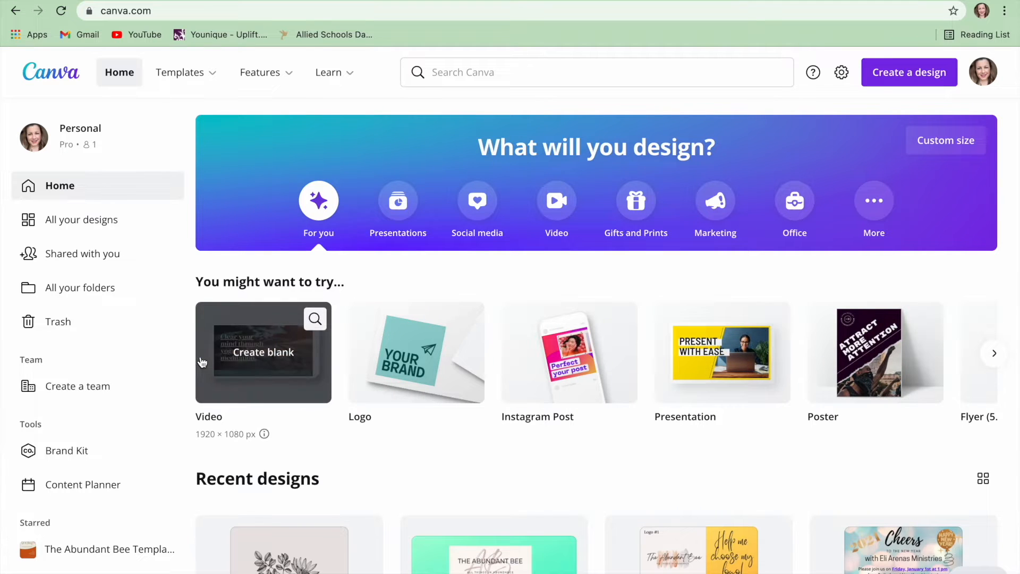
pyautogui.click(422, 356)
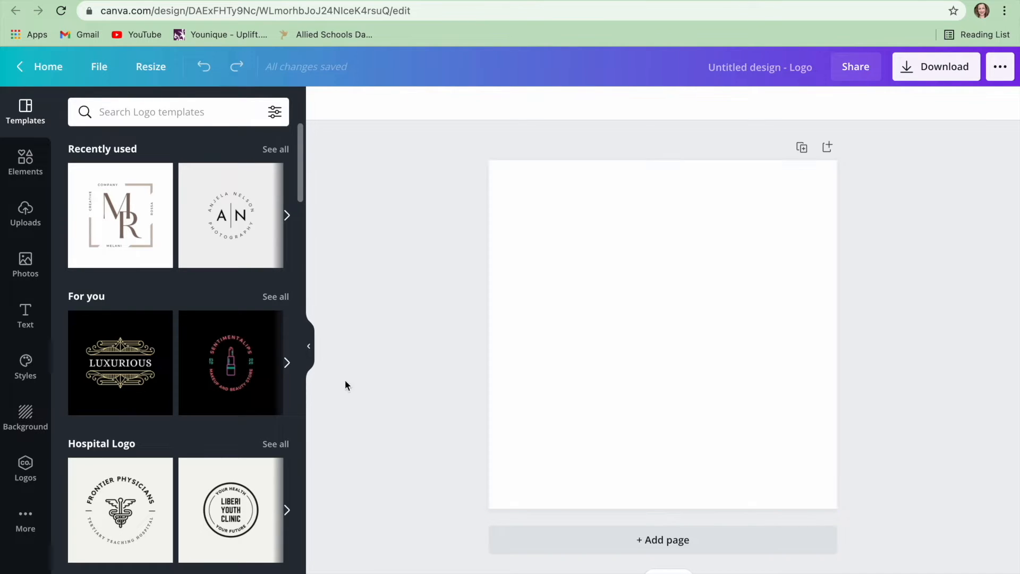
# Step: Browse all Pro Logo templates and apply the Beauty Makeup one with pink, peach and green brush strokes
pyautogui.scroll(-3, 170, 191)
pyautogui.scroll(-1, 170, 191)
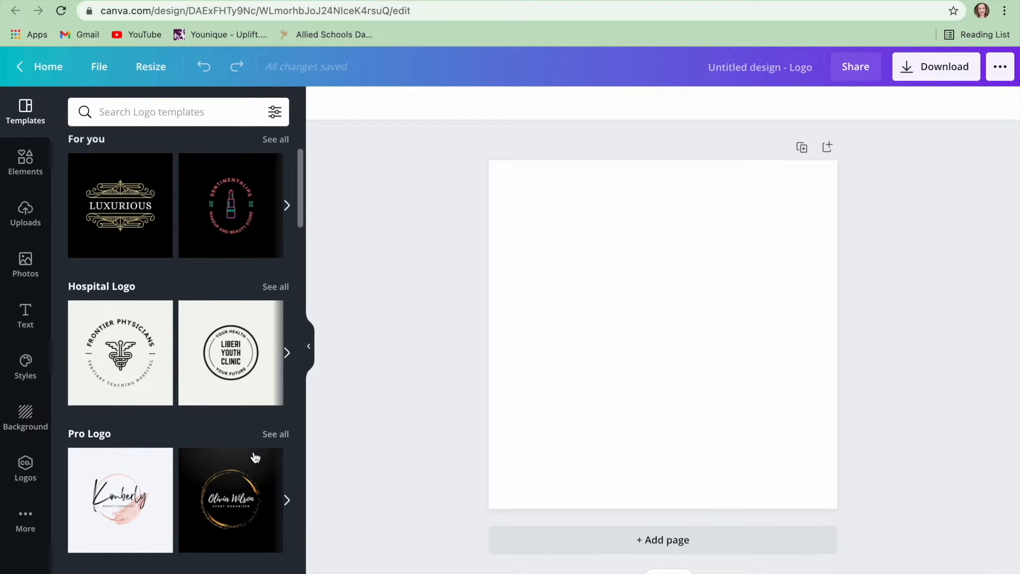
pyautogui.click(276, 434)
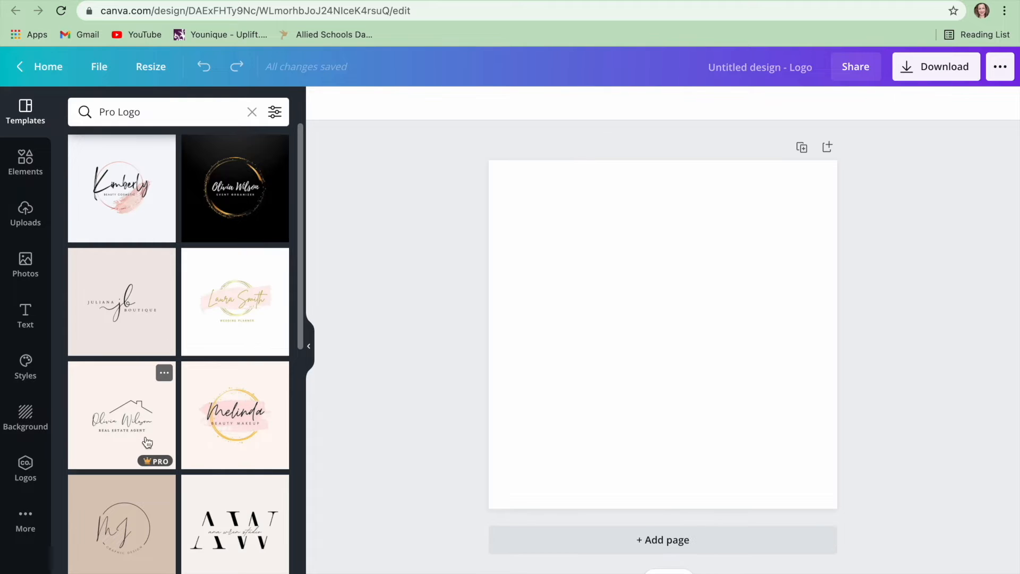
pyautogui.scroll(-10, 148, 443)
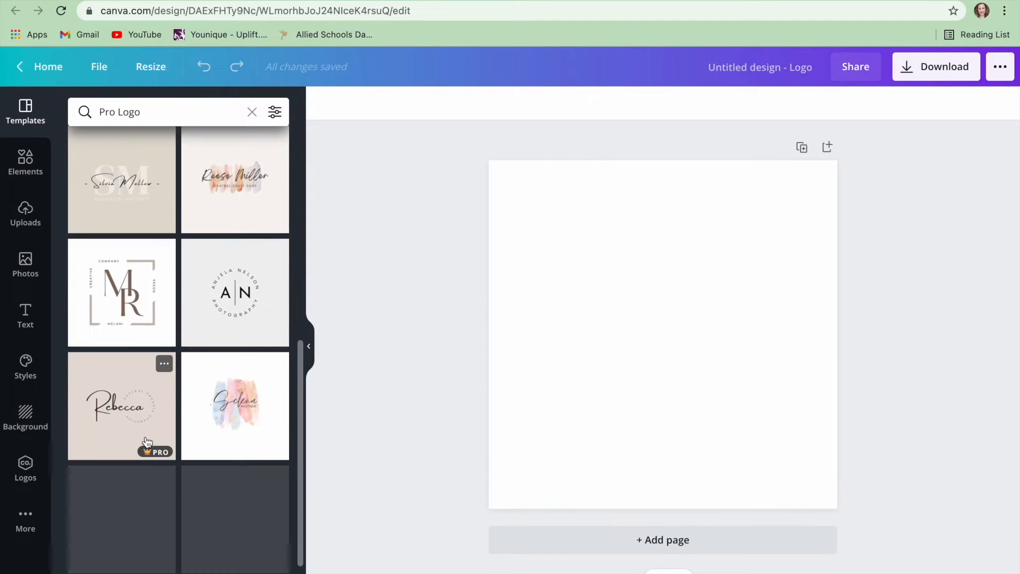
pyautogui.scroll(-10, 147, 443)
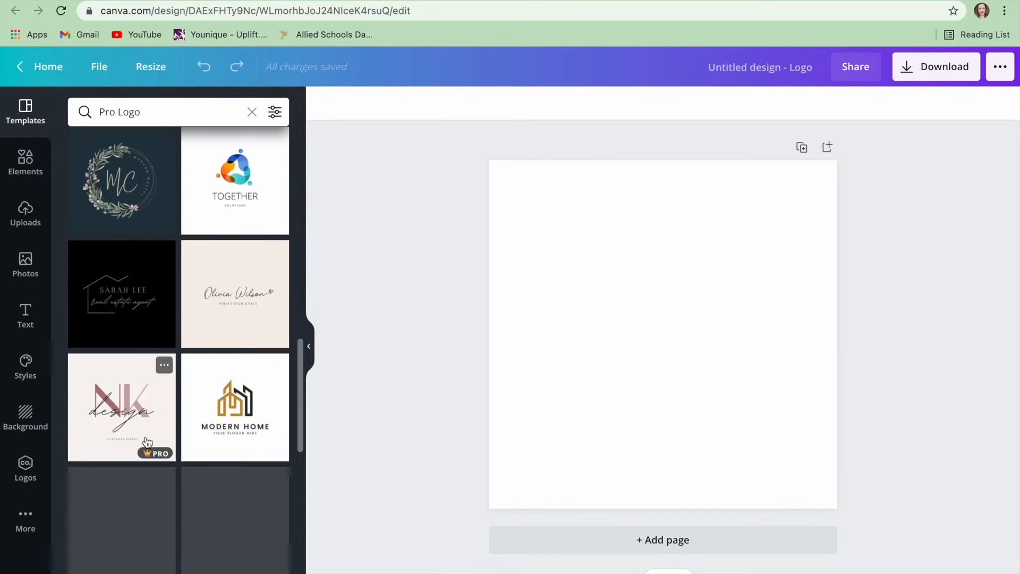
pyautogui.scroll(-4, 148, 443)
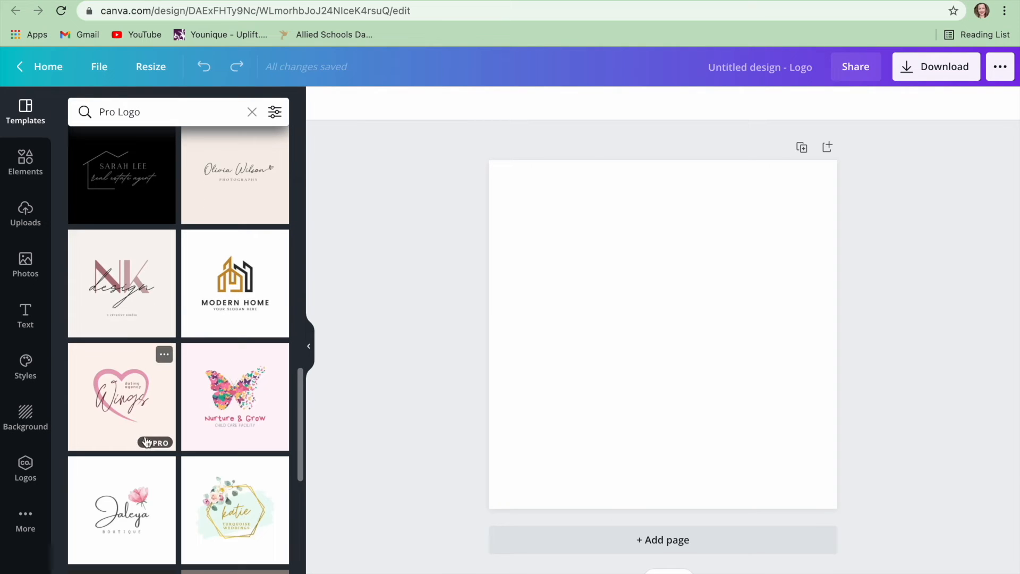
pyautogui.scroll(-7, 148, 443)
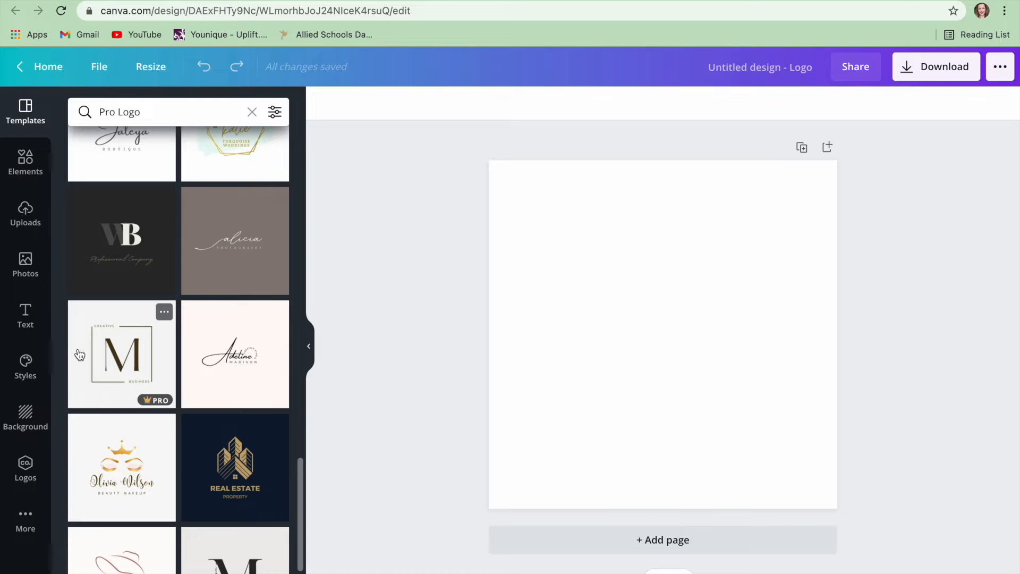
pyautogui.scroll(-7, 150, 526)
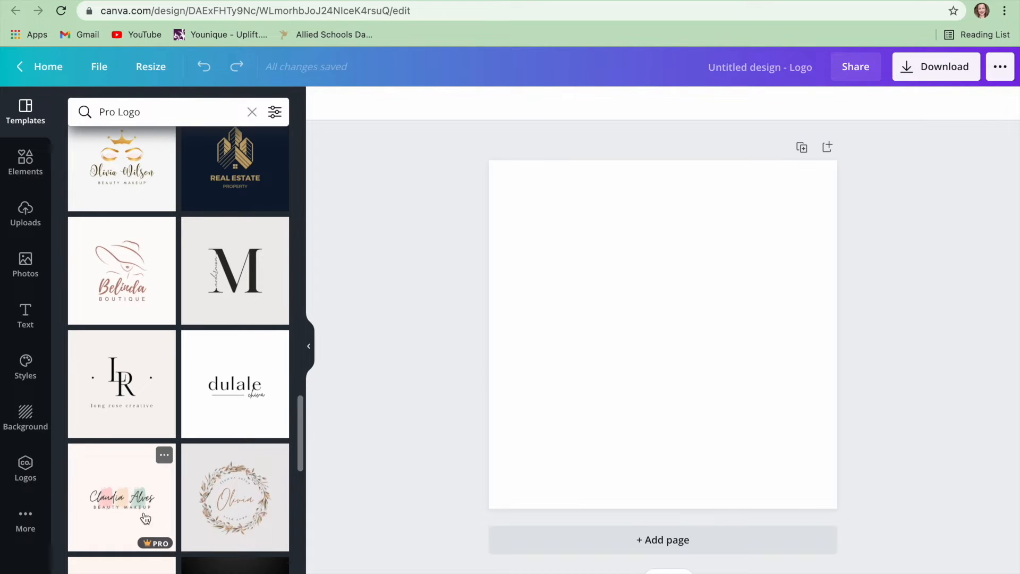
pyautogui.click(133, 506)
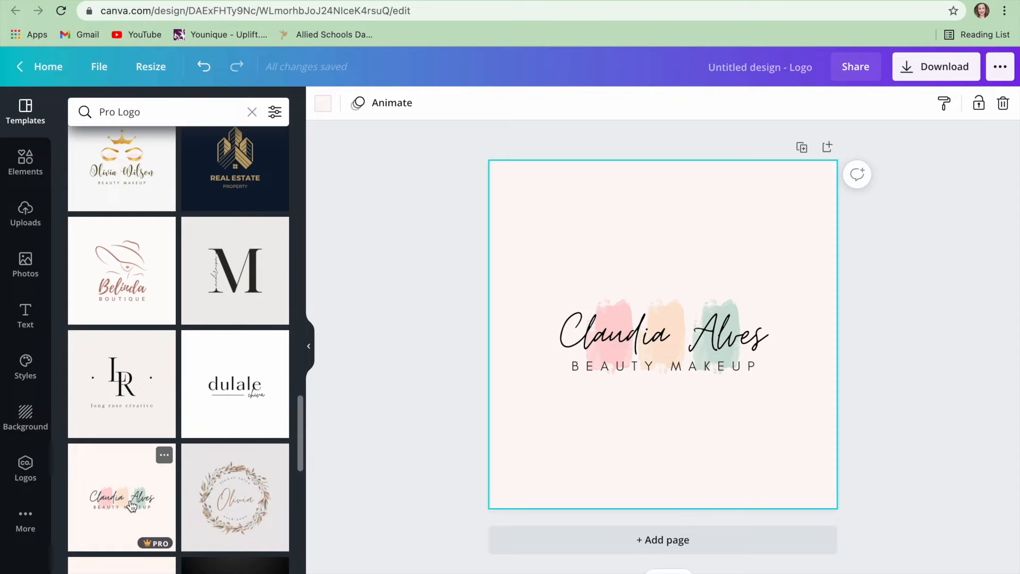
# Step: Replace the script name on the logo with "The Abundant Bee"
pyautogui.doubleClick(630, 336)
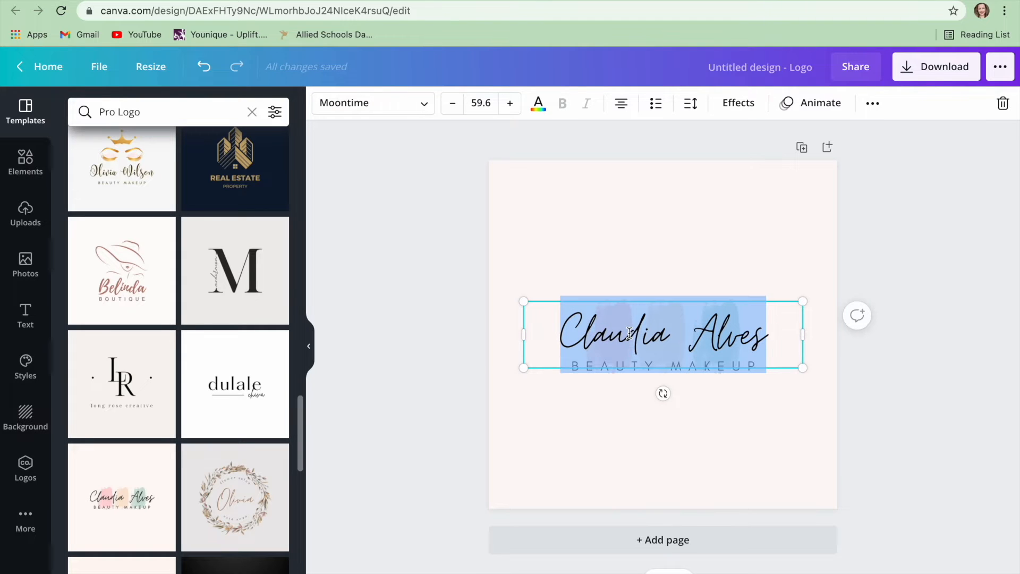
pyautogui.write('The Ab')
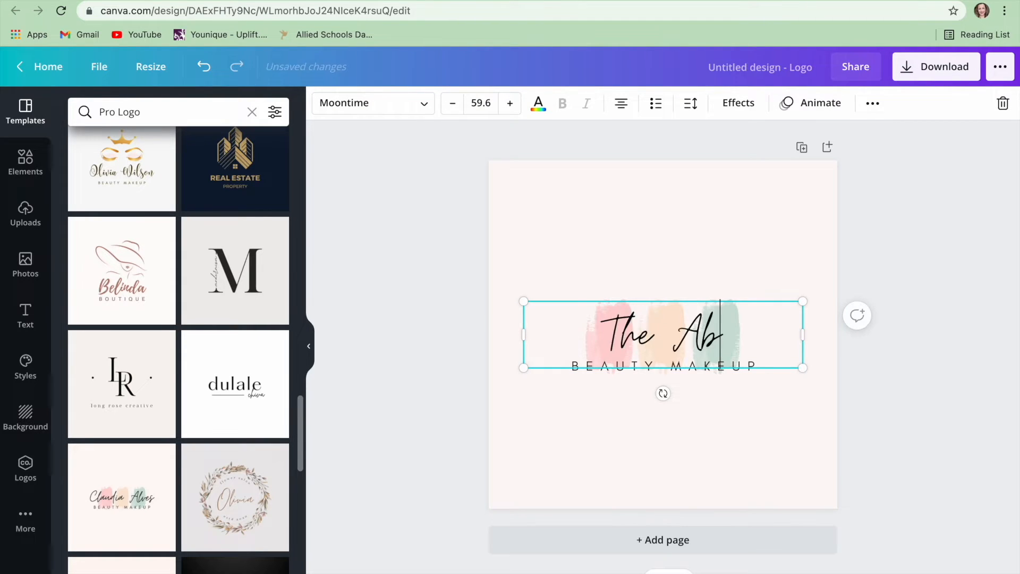
pyautogui.write('undant')
pyautogui.press('Return')
pyautogui.write('Bee')
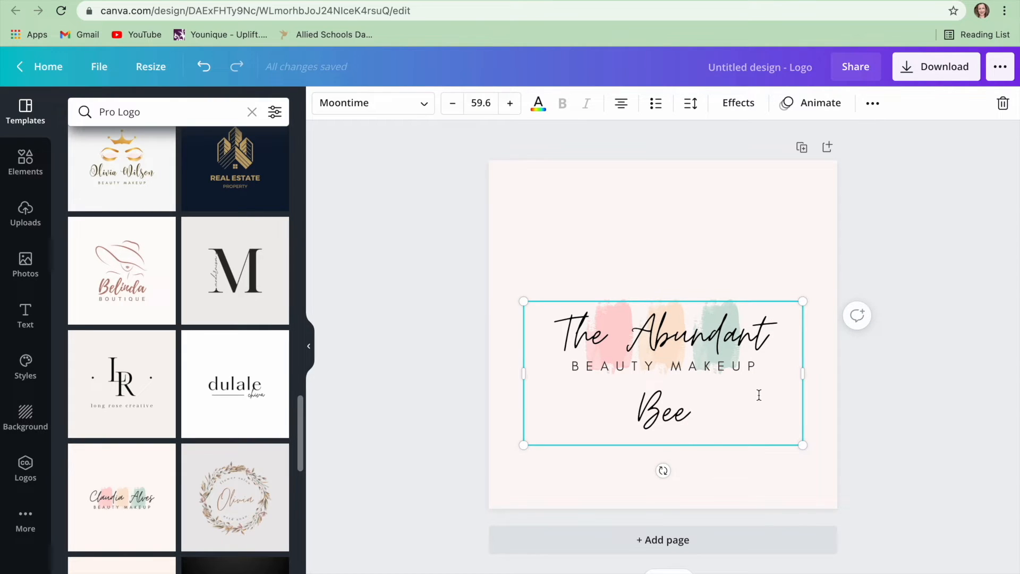
# Step: Widen the "The Abundant Bee" text box on both sides to about 449 so the name fits on one line
pyautogui.moveTo(809, 362); pyautogui.dragTo(824, 366)
pyautogui.click(526, 330)
pyautogui.moveTo(524, 334); pyautogui.dragTo(508, 334)
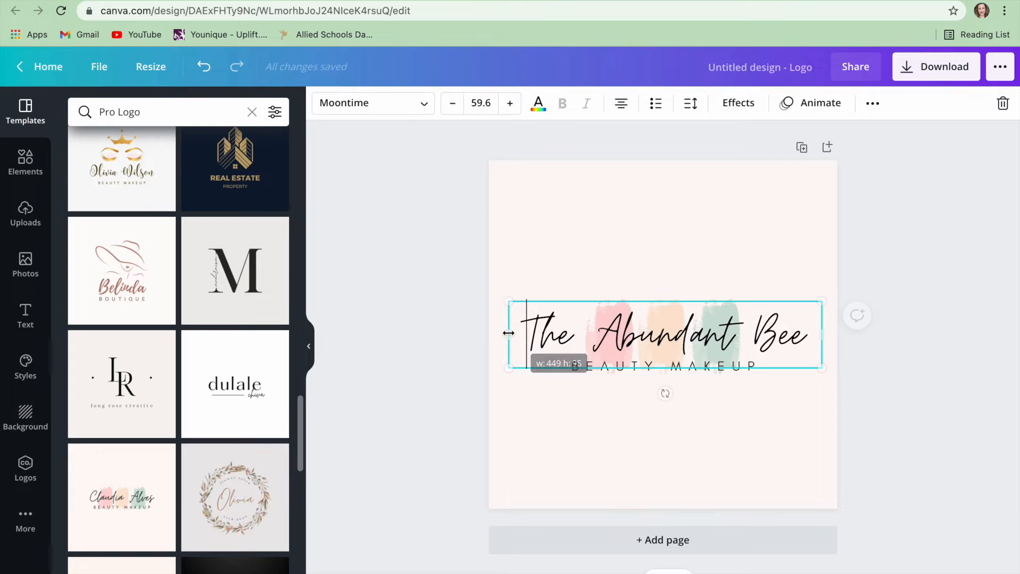
pyautogui.click(595, 439)
# Step: Replace the "BEAUTY MAKEUP" tagline with "ALL THINGS IN ABUNDANCE"
pyautogui.click(670, 368)
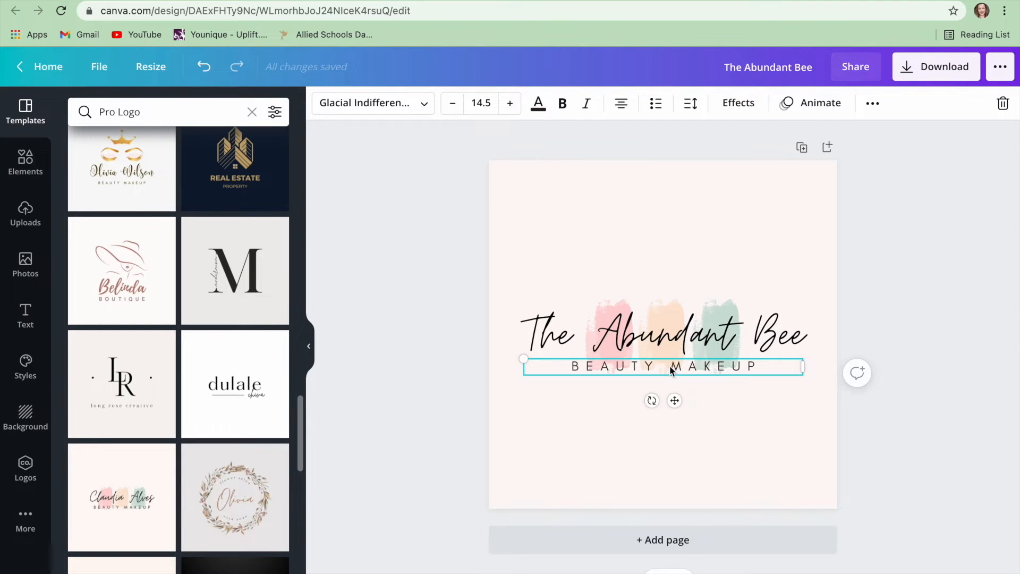
pyautogui.doubleClick(671, 368)
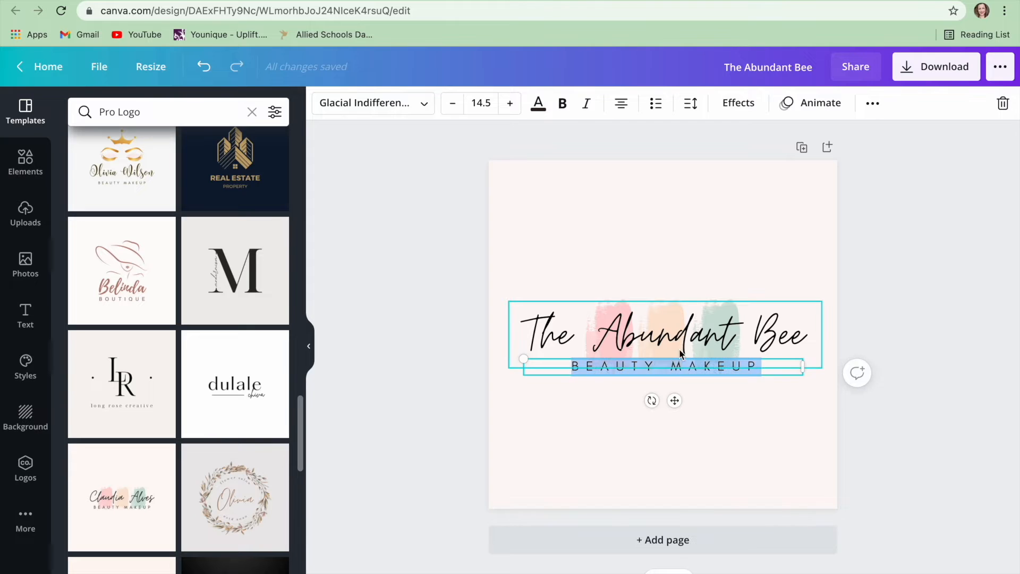
pyautogui.write('THE')
pyautogui.press('BackSpace')
pyautogui.press('BackSpace')
pyautogui.press('BackSpace')
pyautogui.write('ALL THINGS')
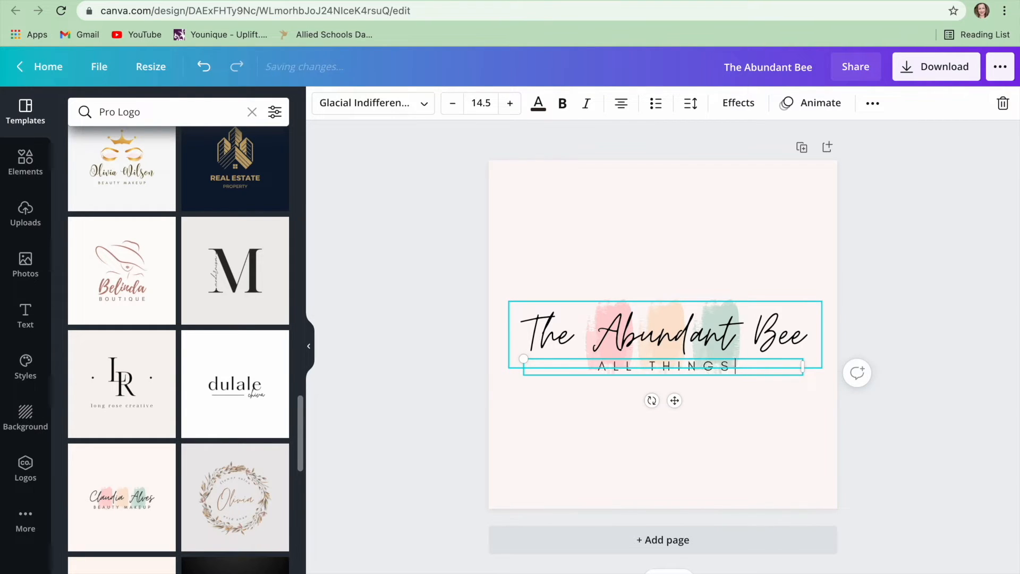
pyautogui.write(' IN ABUNDANCE')
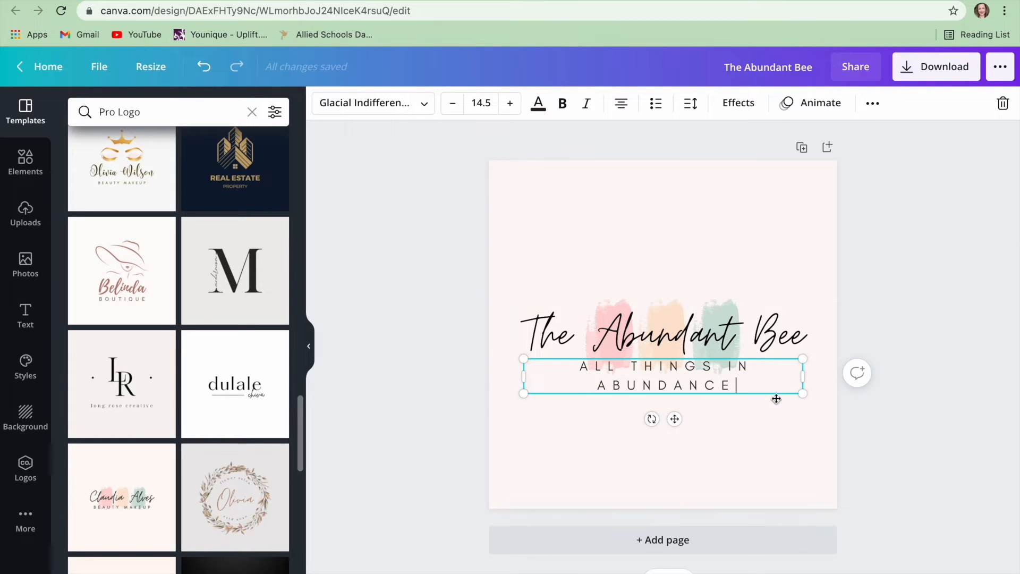
# Step: Widen the tagline's text box on both sides and set its font size to 13.5 to fit one line
pyautogui.moveTo(803, 379); pyautogui.dragTo(821, 376)
pyautogui.moveTo(525, 374); pyautogui.dragTo(511, 376)
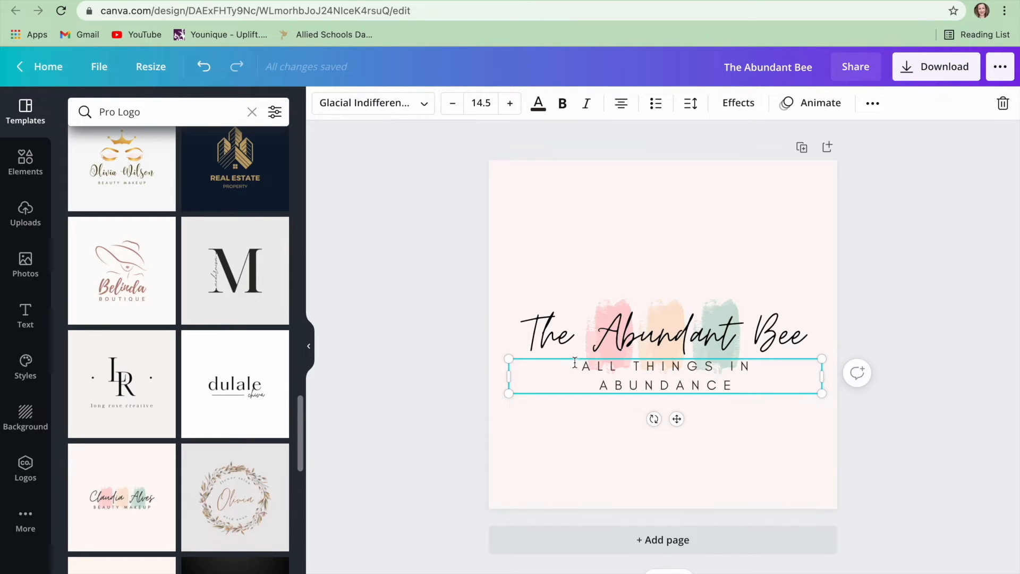
pyautogui.moveTo(590, 366); pyautogui.dragTo(742, 386)
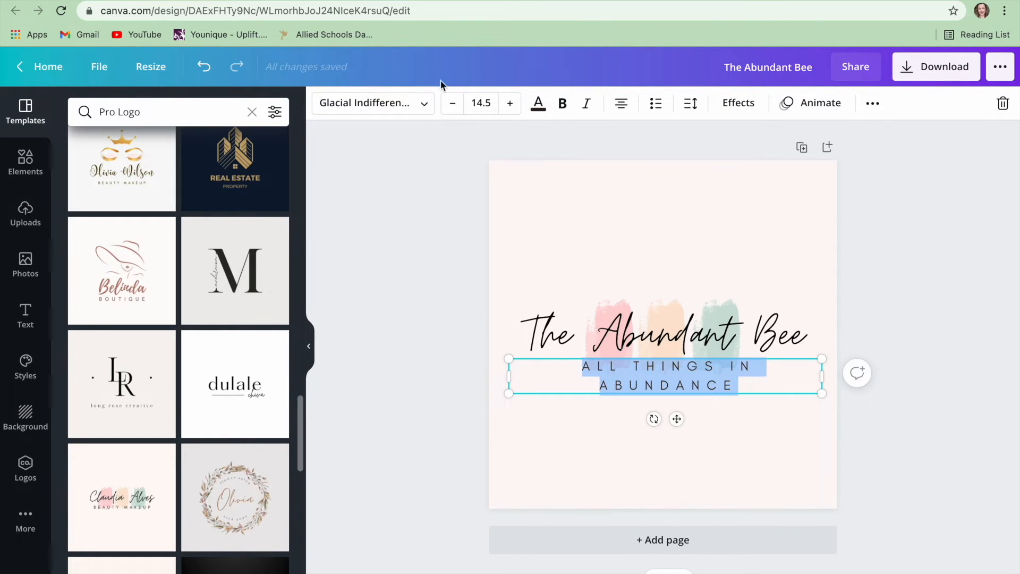
pyautogui.click(451, 103)
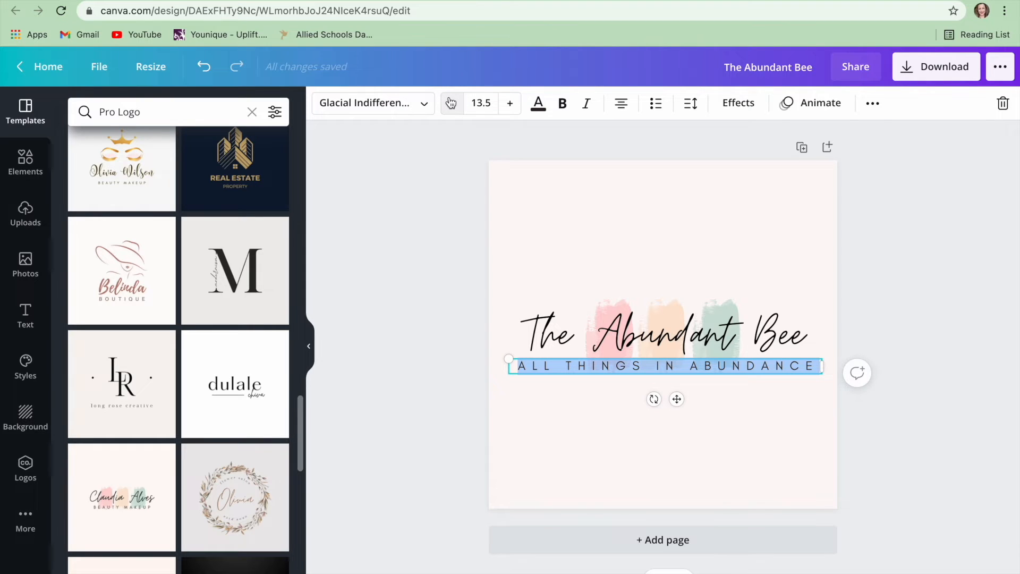
pyautogui.click(762, 441)
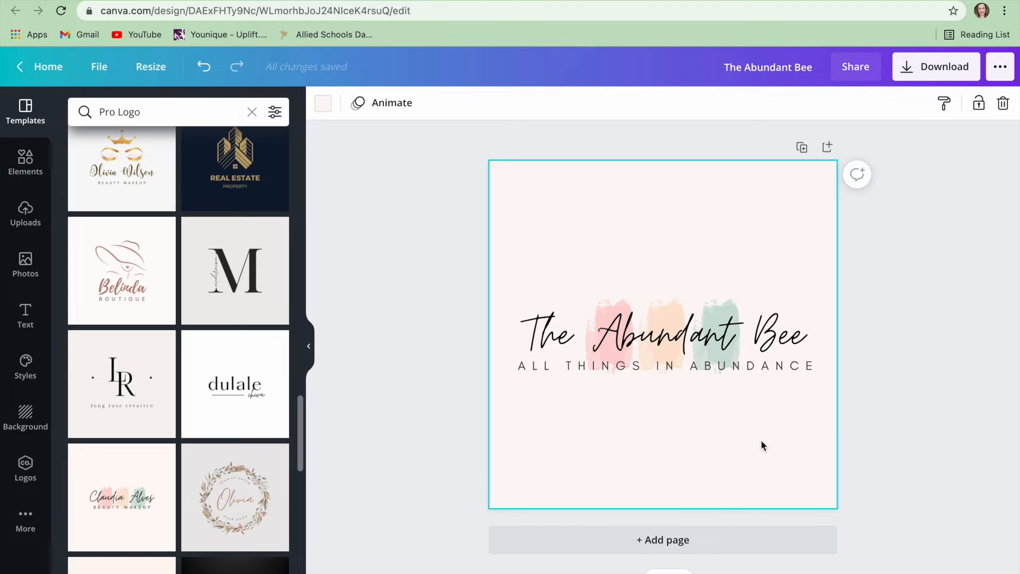
# Step: Leave the logo and open the existing "Fashion Minimal Mascot Logo" design from the list of all designs
pyautogui.click(47, 66)
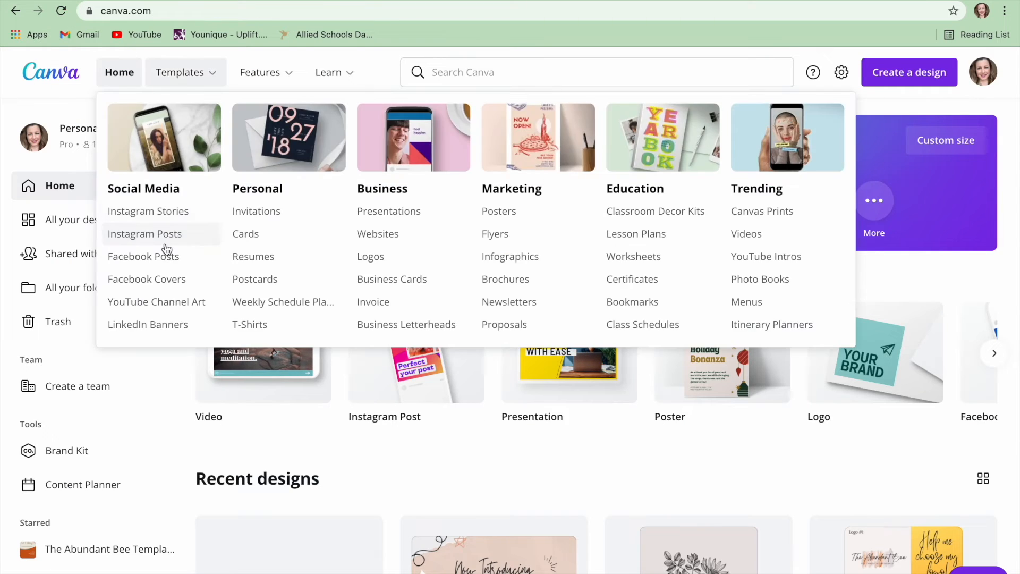
pyautogui.click(84, 220)
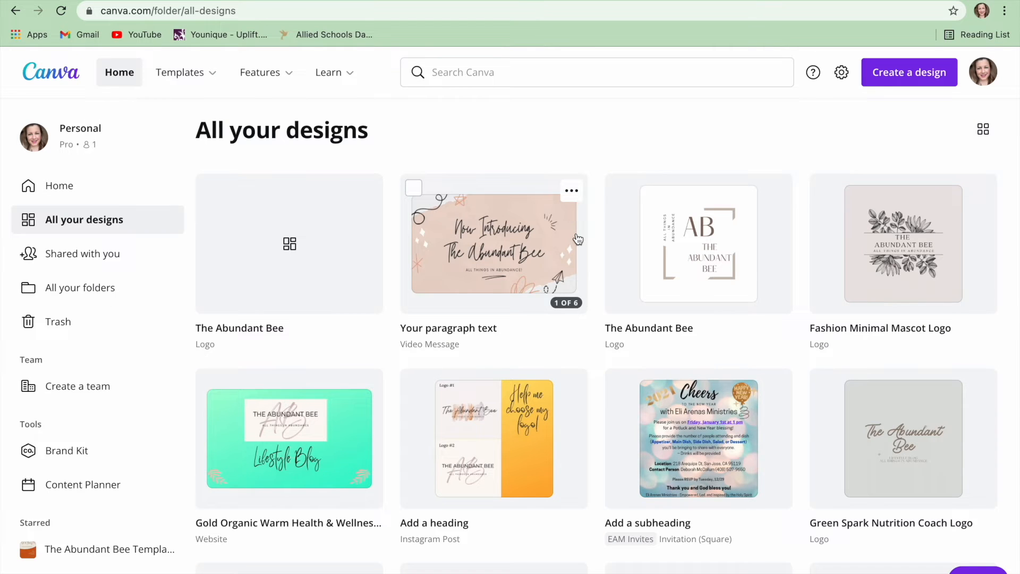
pyautogui.click(906, 268)
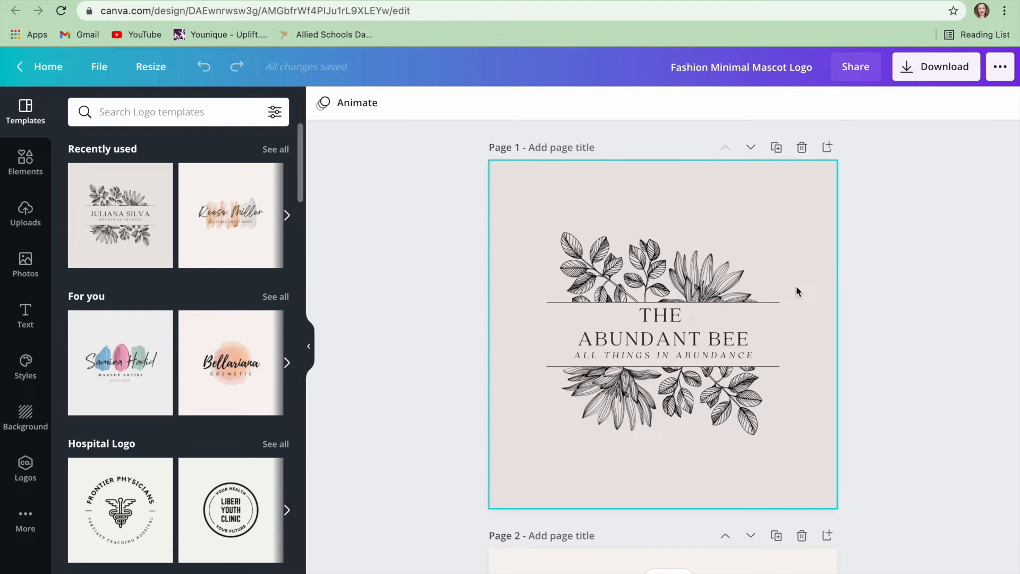
# Step: Examine the "The Abundant Bee" logo variations on all pages of the design, then return to the home page
pyautogui.scroll(-3, 797, 288)
pyautogui.scroll(-6, 797, 292)
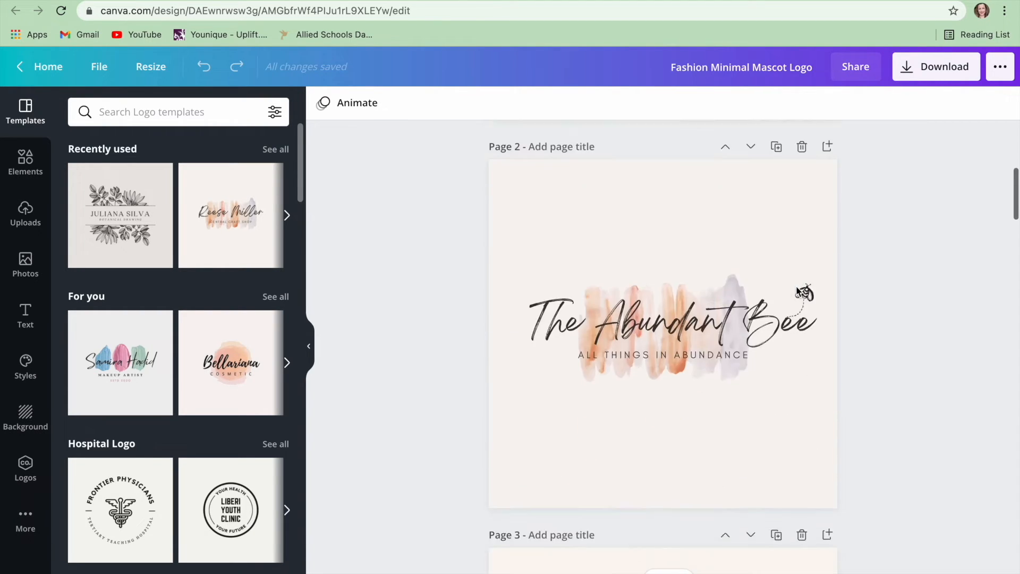
pyautogui.scroll(-13, 796, 291)
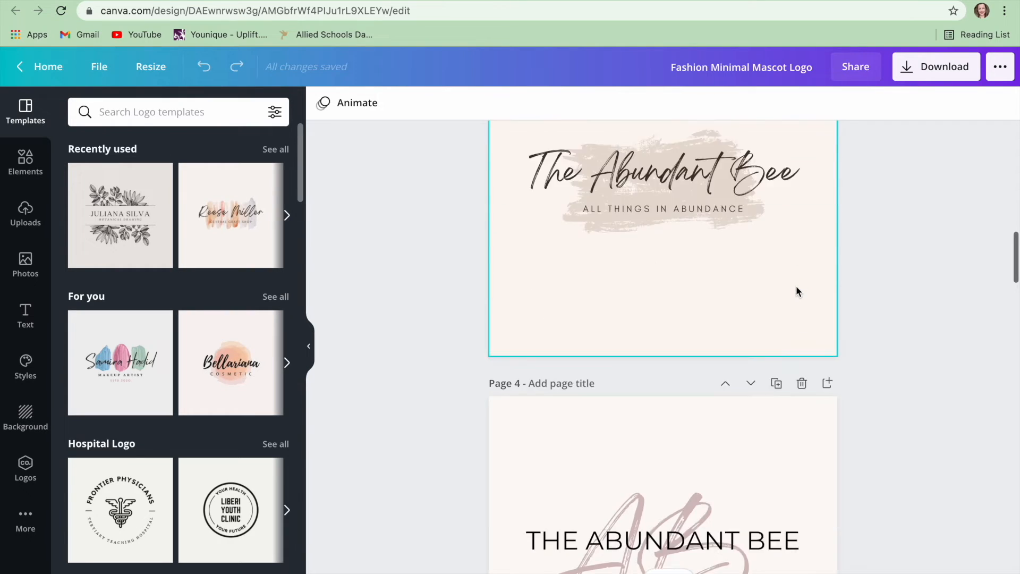
pyautogui.scroll(-10, 796, 292)
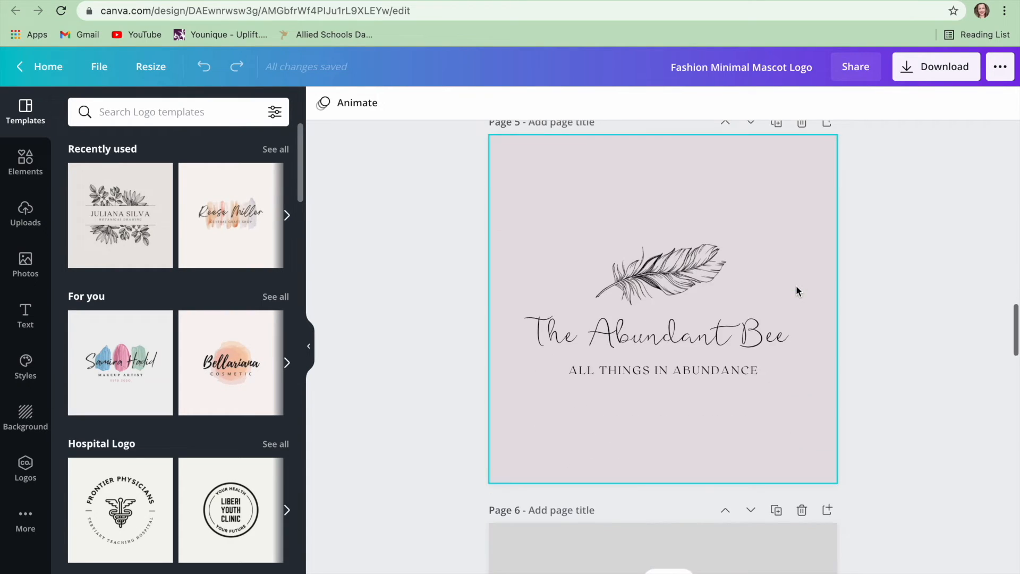
pyautogui.scroll(-12, 797, 291)
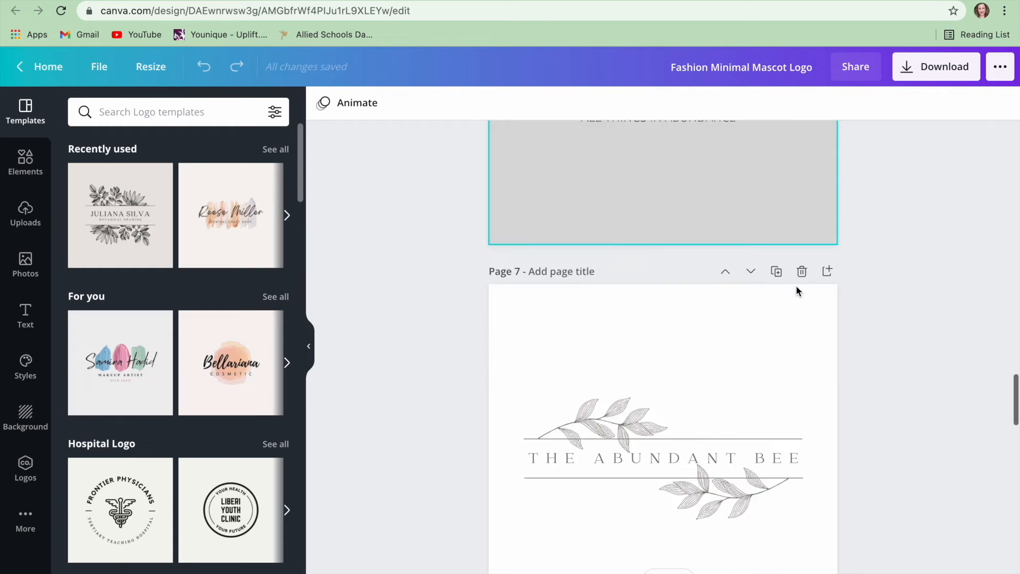
pyautogui.scroll(-12, 797, 286)
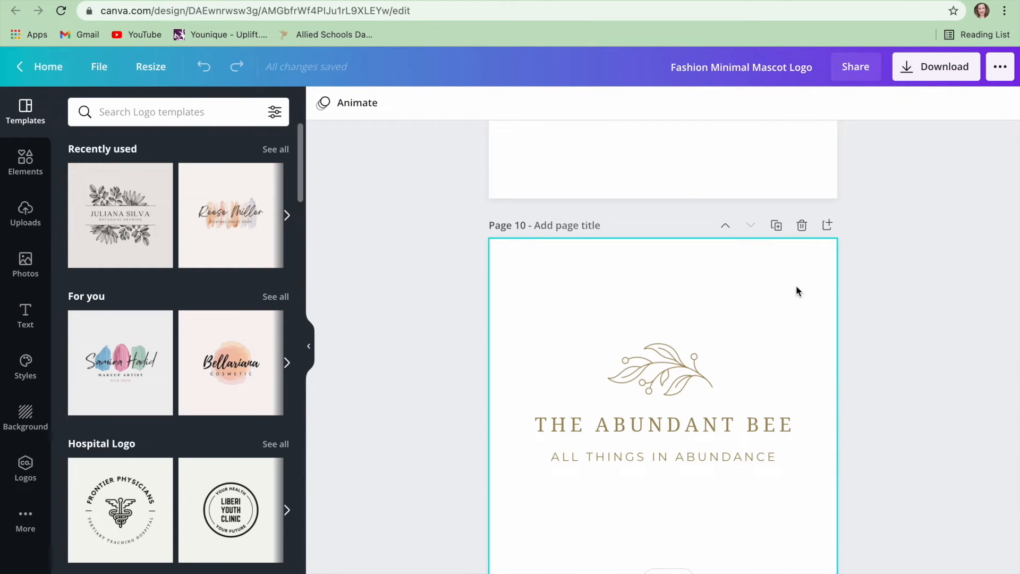
pyautogui.scroll(10, 796, 291)
pyautogui.scroll(8, 796, 291)
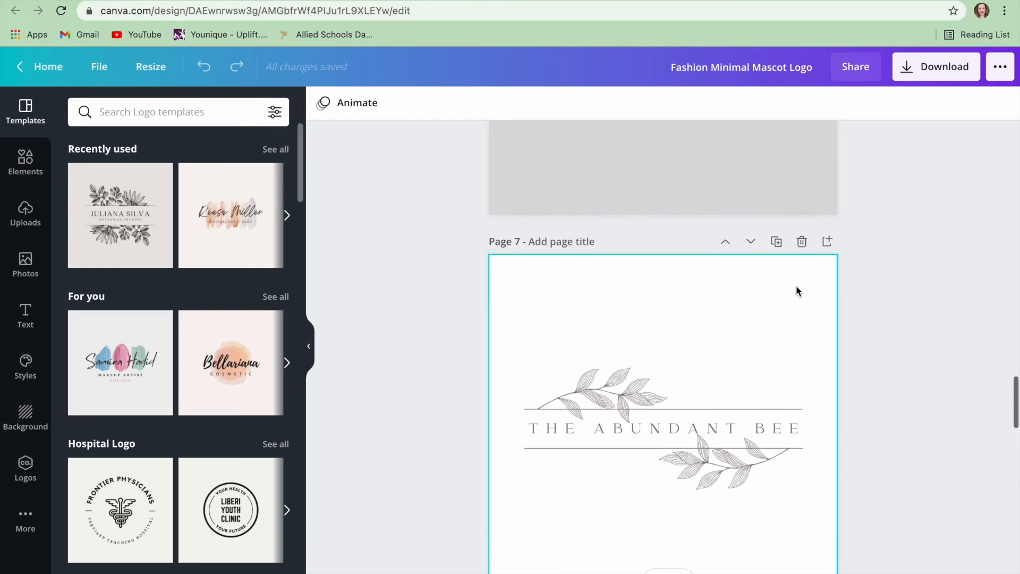
pyautogui.scroll(20, 797, 291)
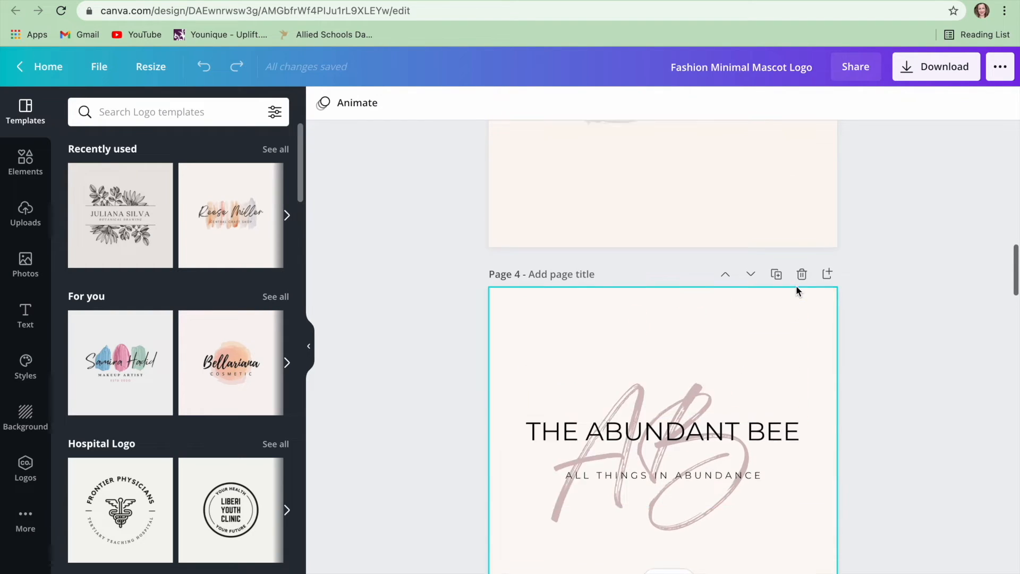
pyautogui.scroll(2, 796, 290)
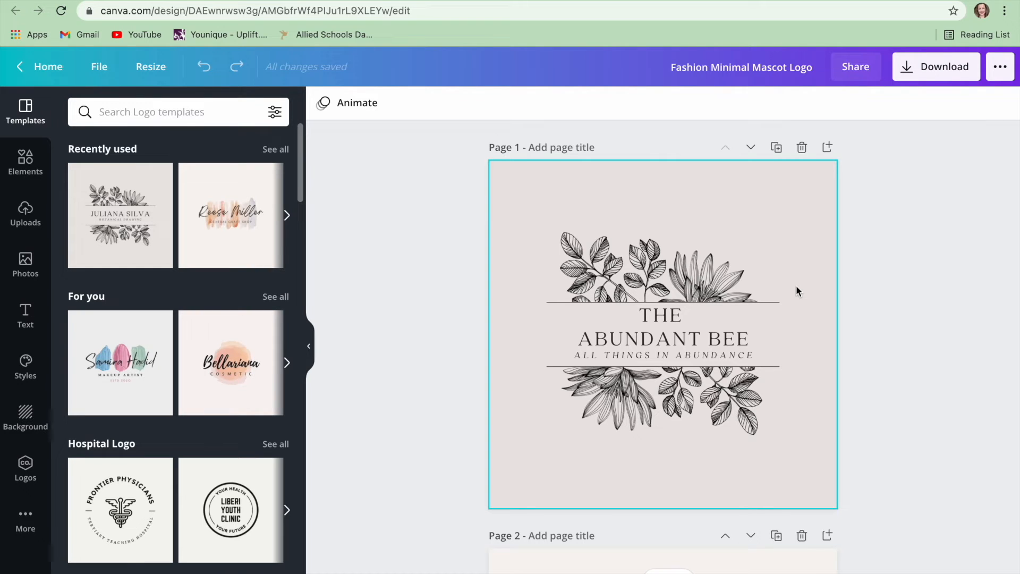
pyautogui.click(48, 66)
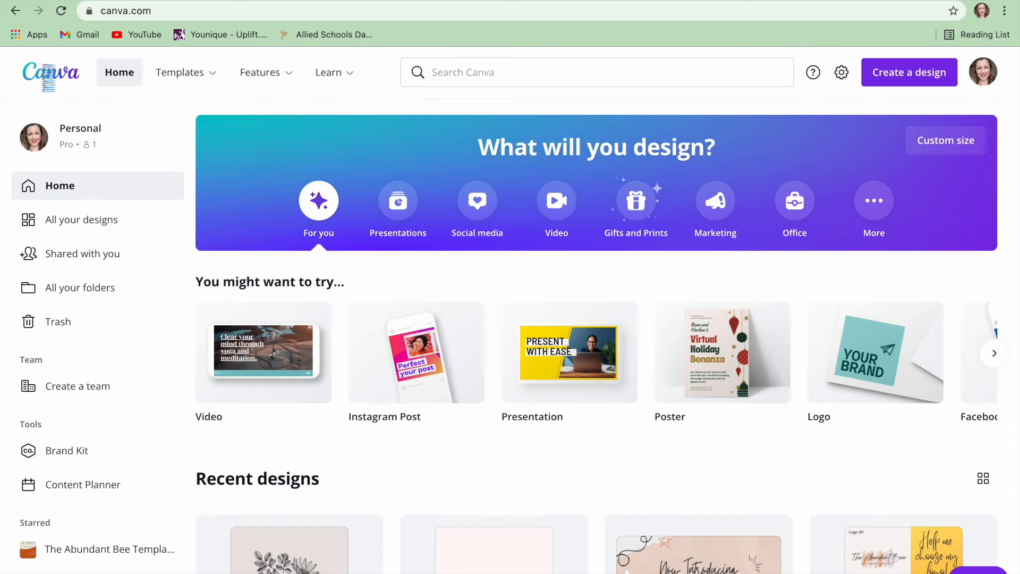
# Step: Open the "Help me choose my logo!" design from the recent designs, view the logos on both pages, and return to the home page
pyautogui.click(893, 553)
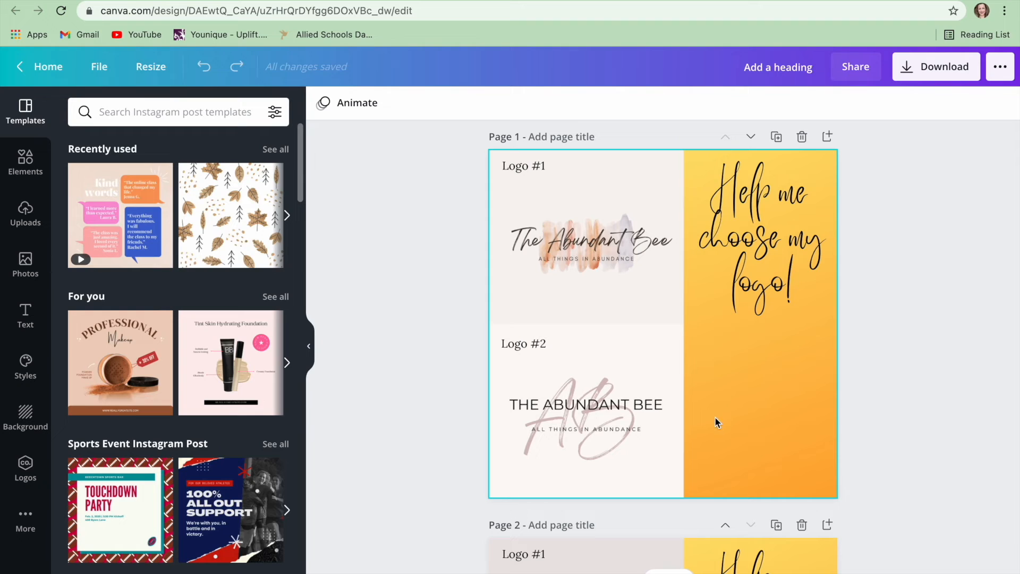
pyautogui.scroll(-6, 799, 387)
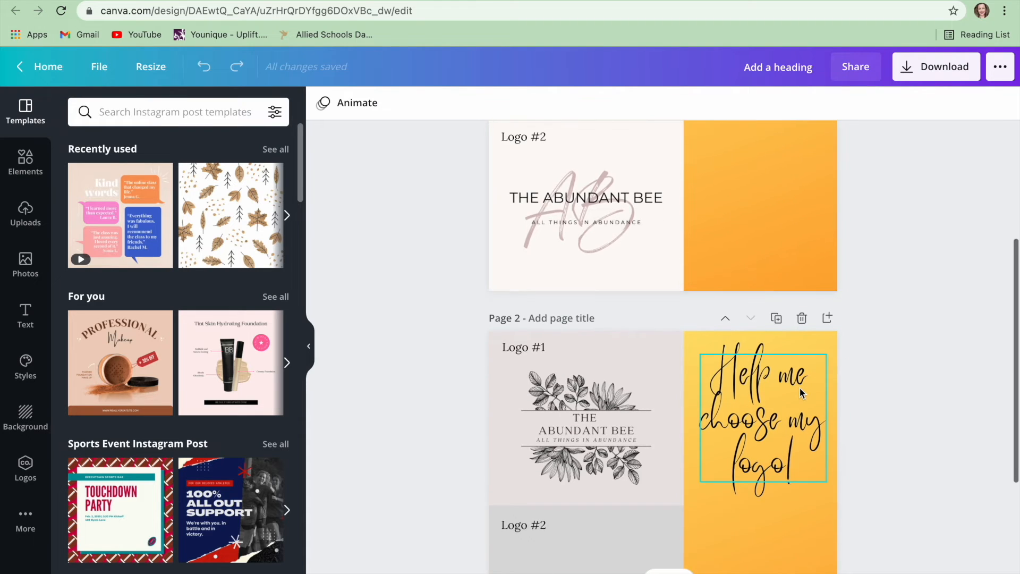
pyautogui.scroll(-1, 800, 389)
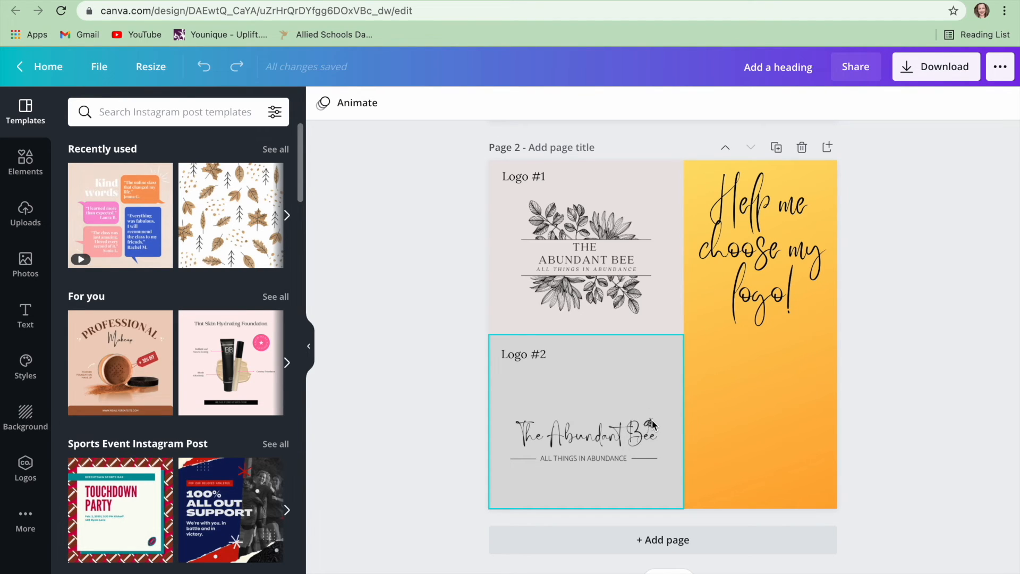
pyautogui.click(53, 66)
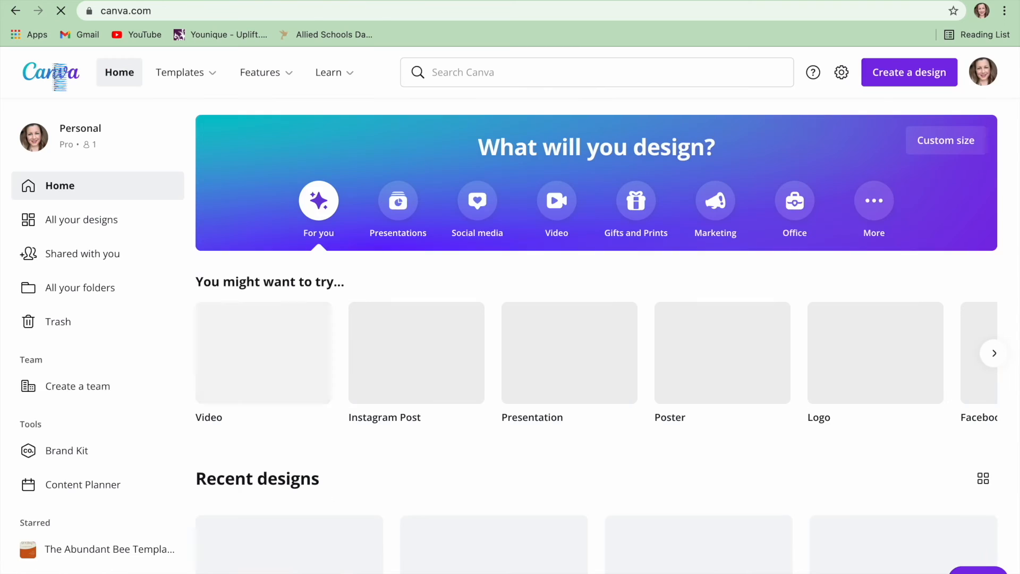
# Step: Open the "Fashion Minimal Mascot Logo" design from the recent designs and go to the handwritten logo on page 6
pyautogui.scroll(-1, 685, 453)
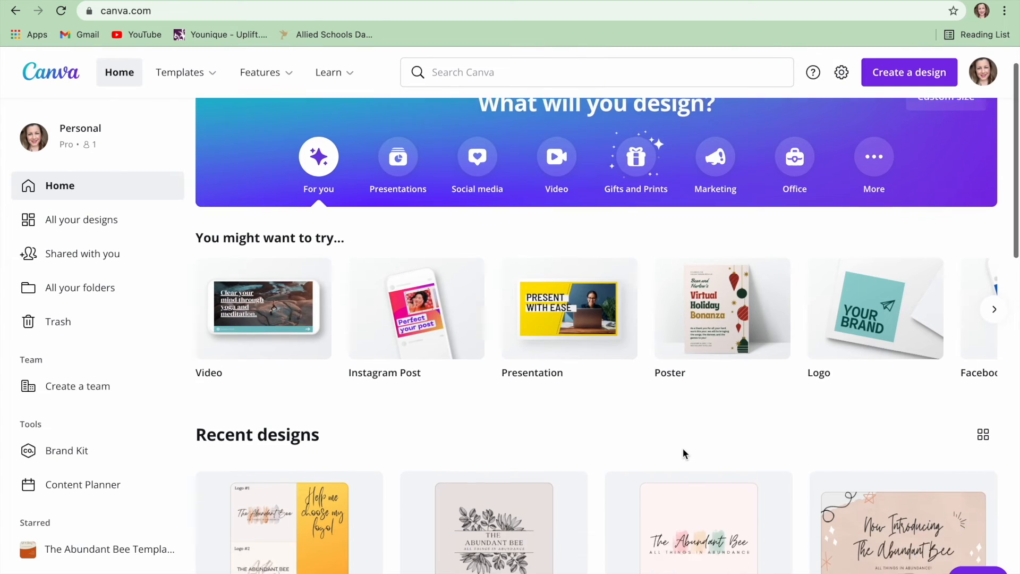
pyautogui.scroll(-1, 684, 453)
pyautogui.click(523, 509)
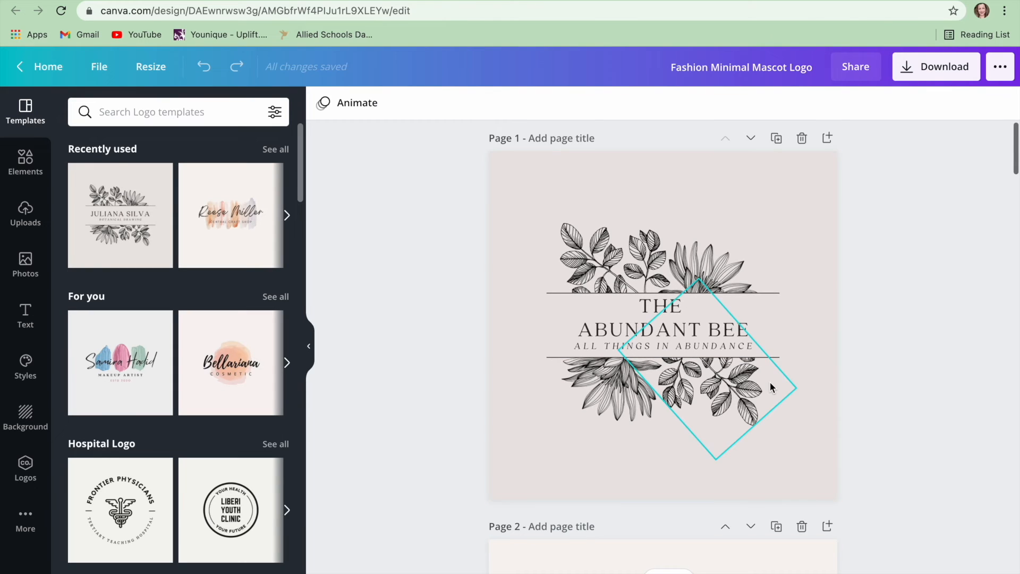
pyautogui.scroll(-20, 770, 382)
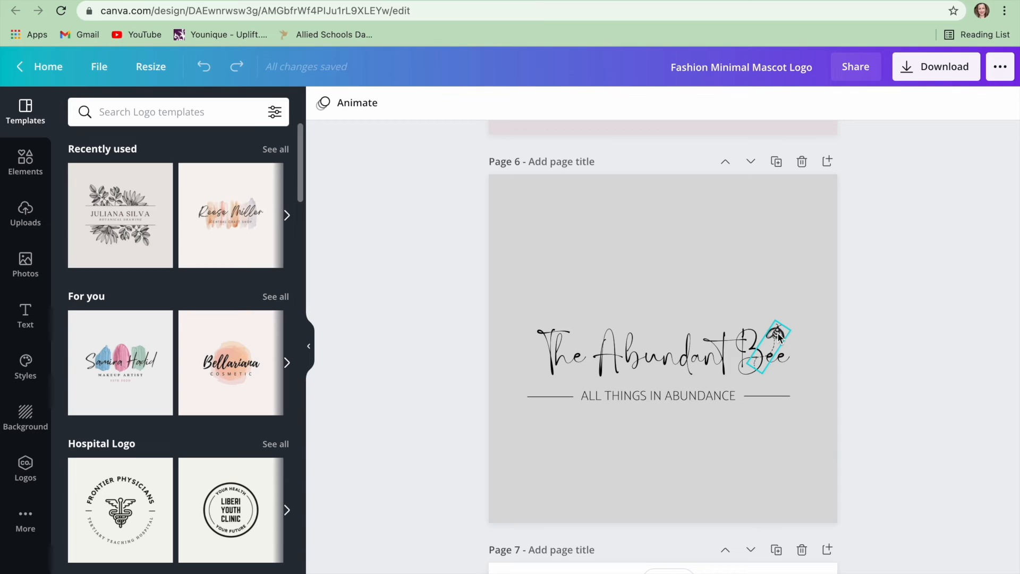
# Step: Check the copy option for the bee graphic on page 6, and inspect the bee on the page 2 brushstroke logo
pyautogui.rightClick(778, 335)
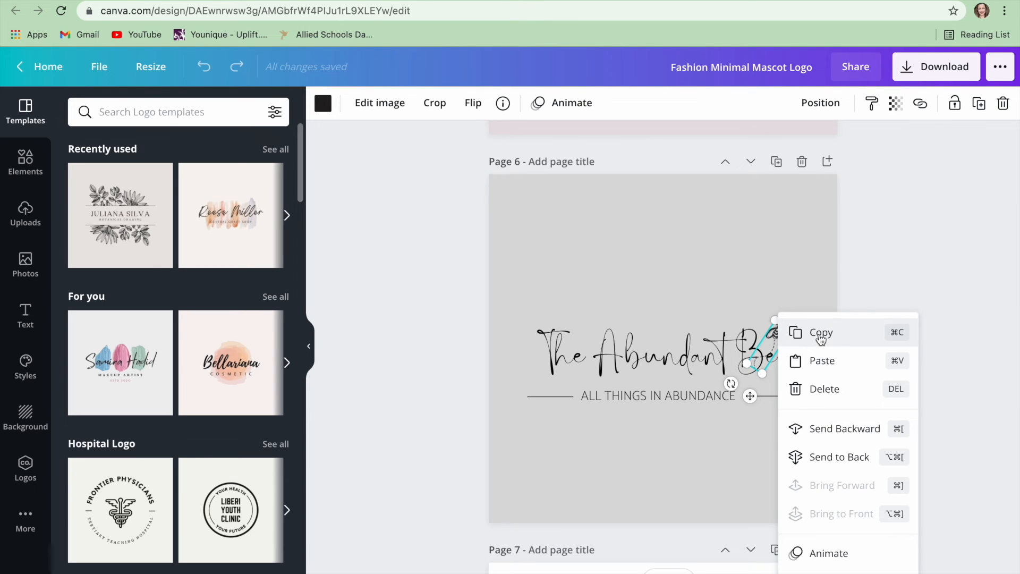
pyautogui.click(881, 255)
pyautogui.scroll(10, 881, 255)
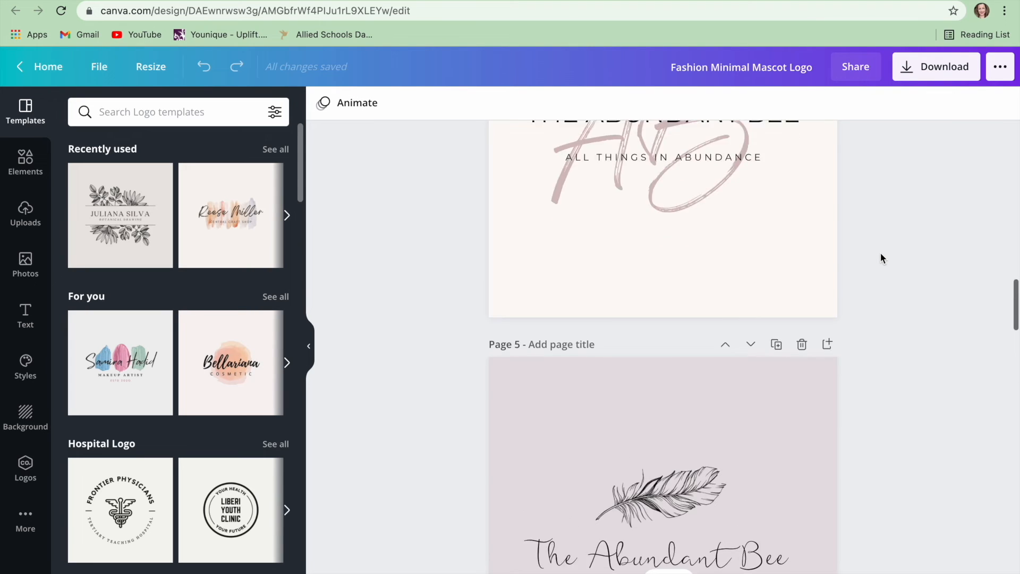
pyautogui.scroll(20, 881, 255)
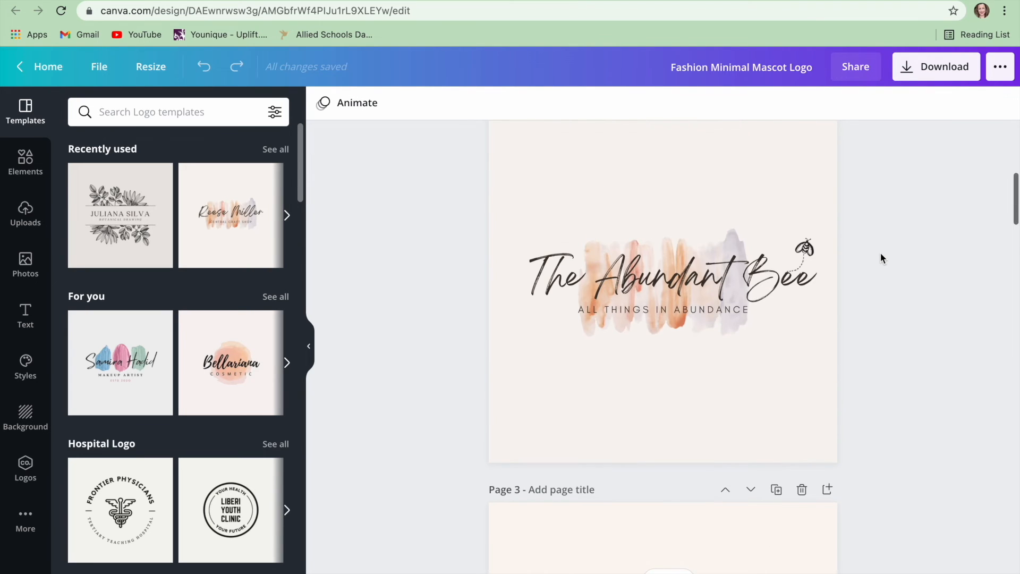
pyautogui.click(806, 241)
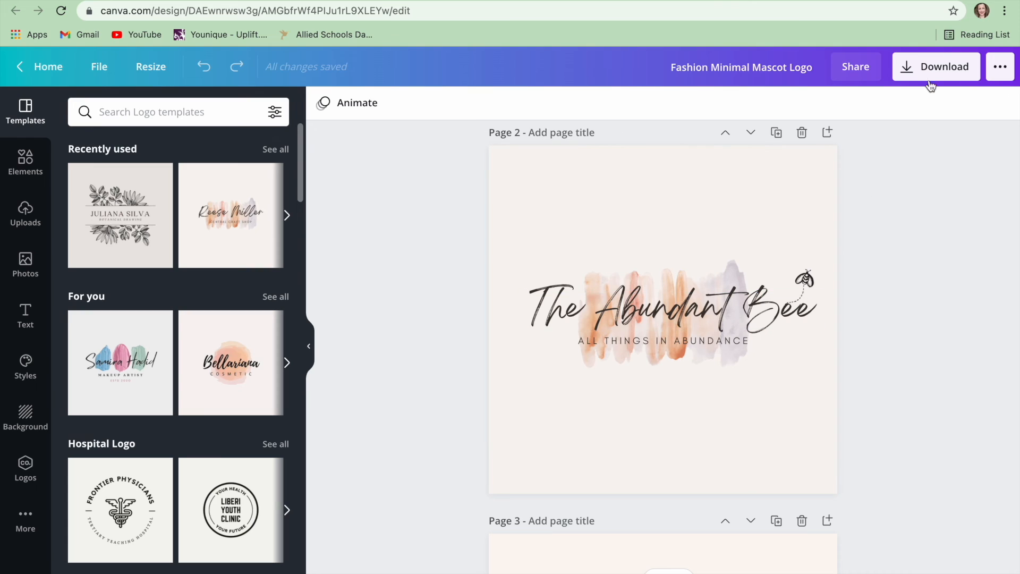
# Step: Download only page 2 of the logo design as a PNG at size 1
pyautogui.click(932, 77)
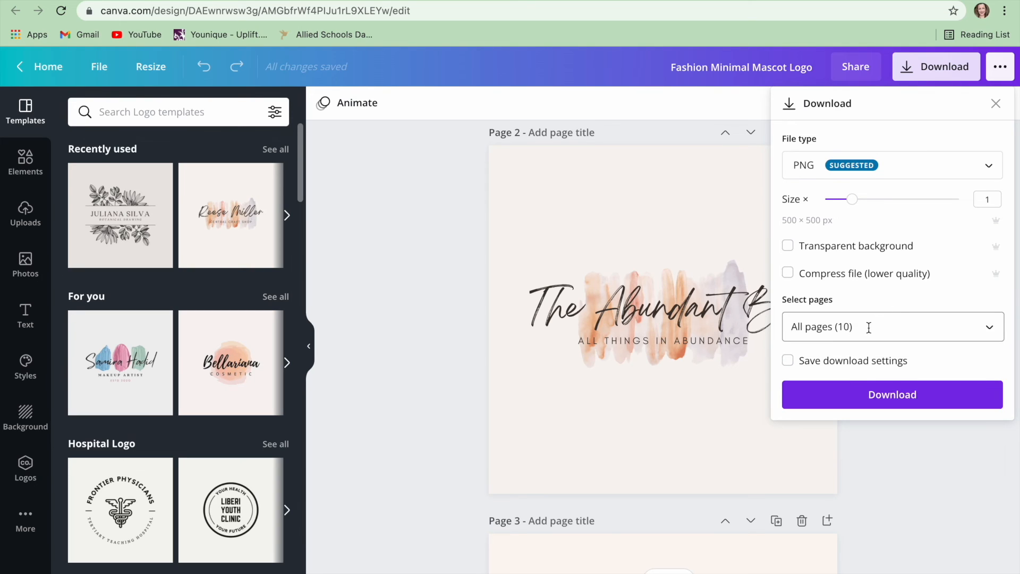
pyautogui.click(892, 322)
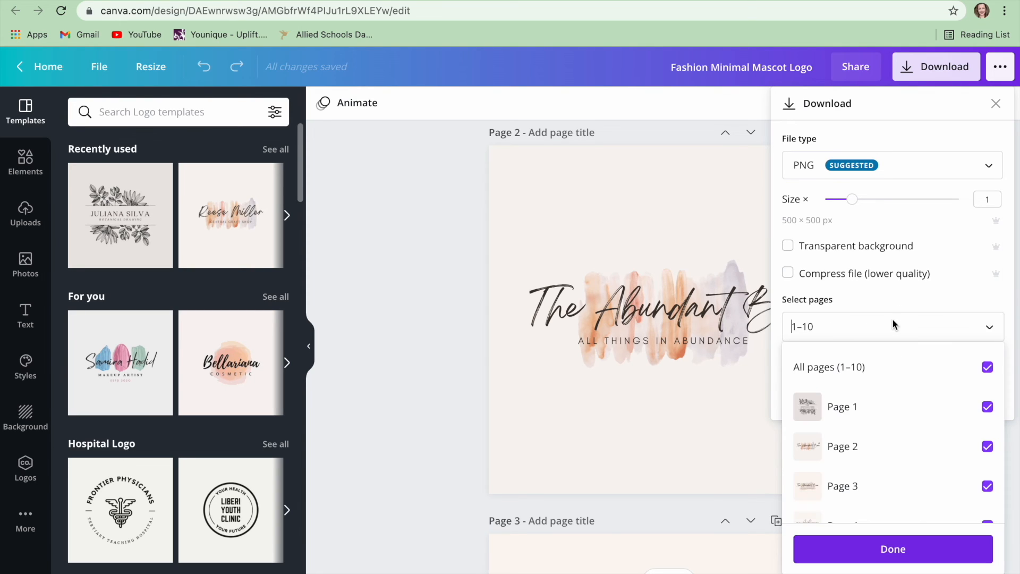
pyautogui.click(988, 368)
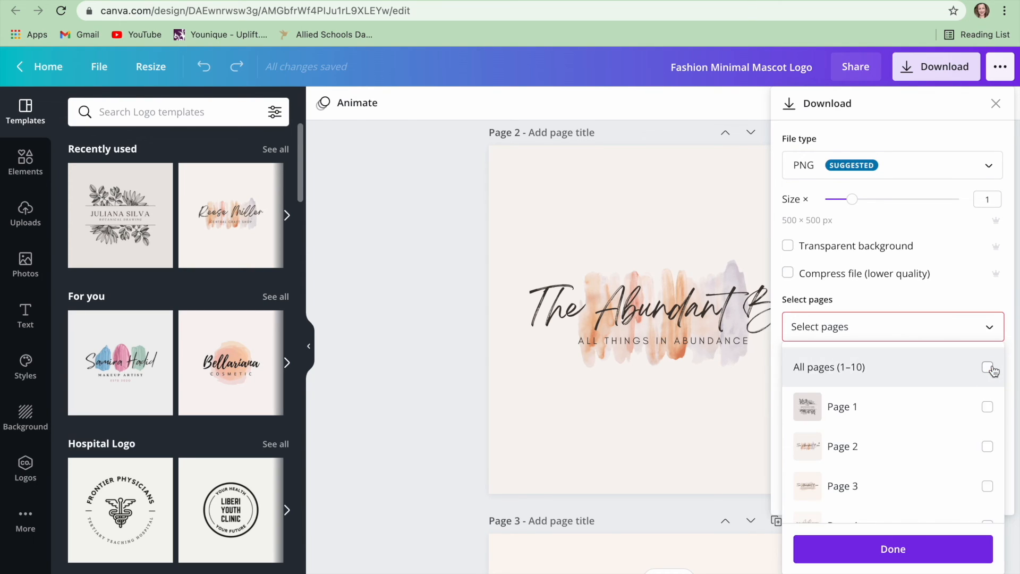
pyautogui.click(988, 446)
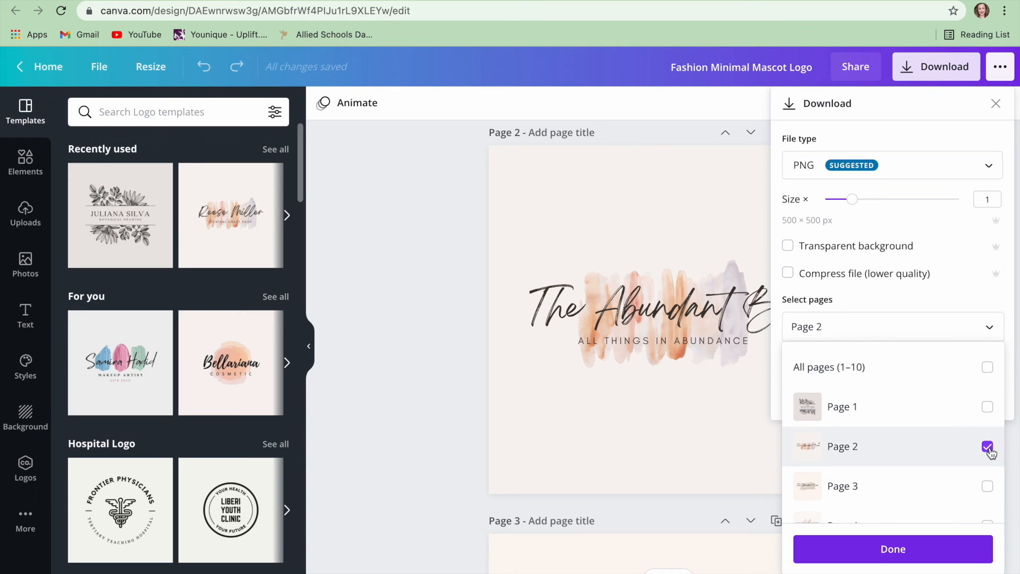
pyautogui.click(943, 555)
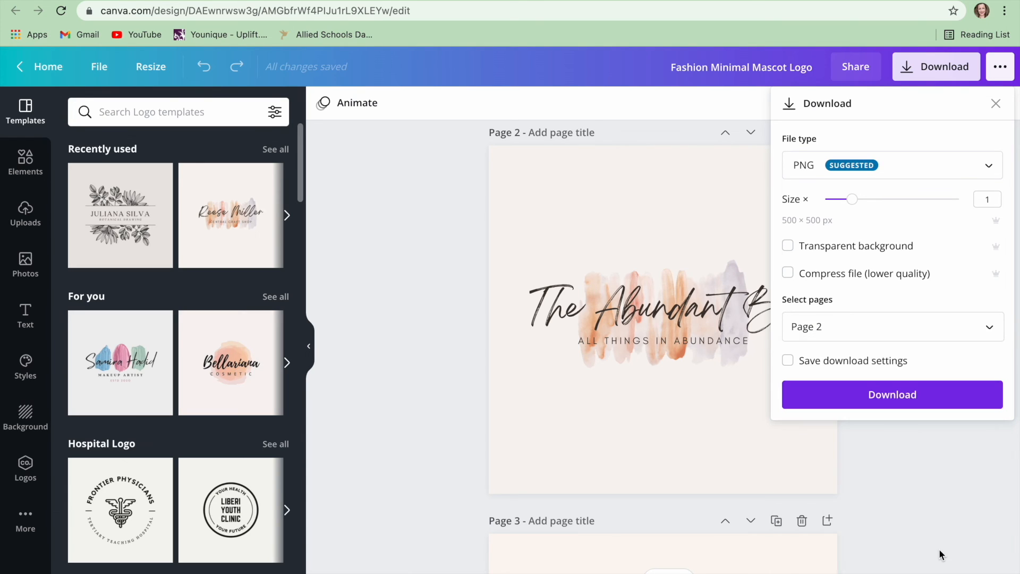
pyautogui.click(918, 394)
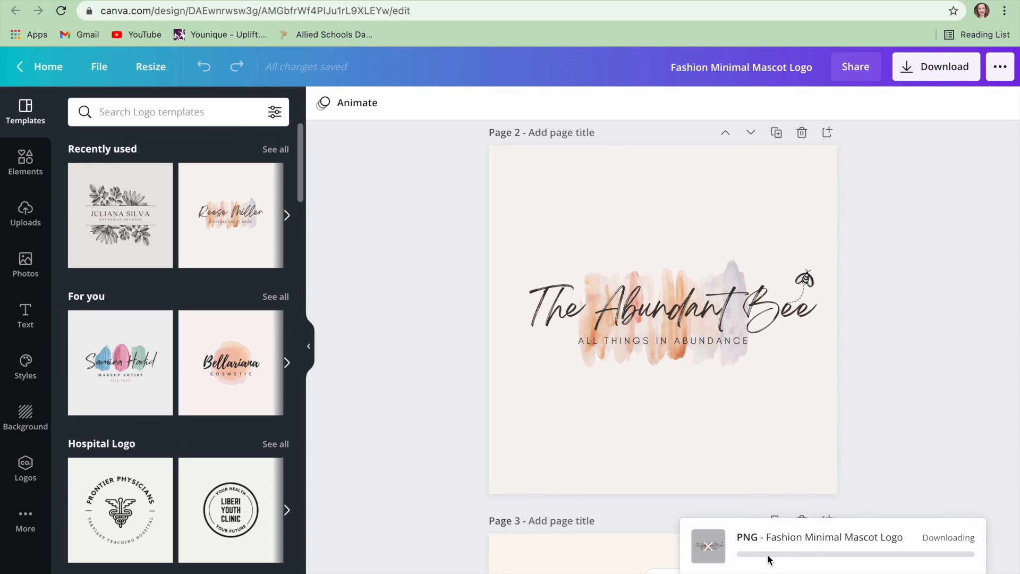
pyautogui.click(954, 296)
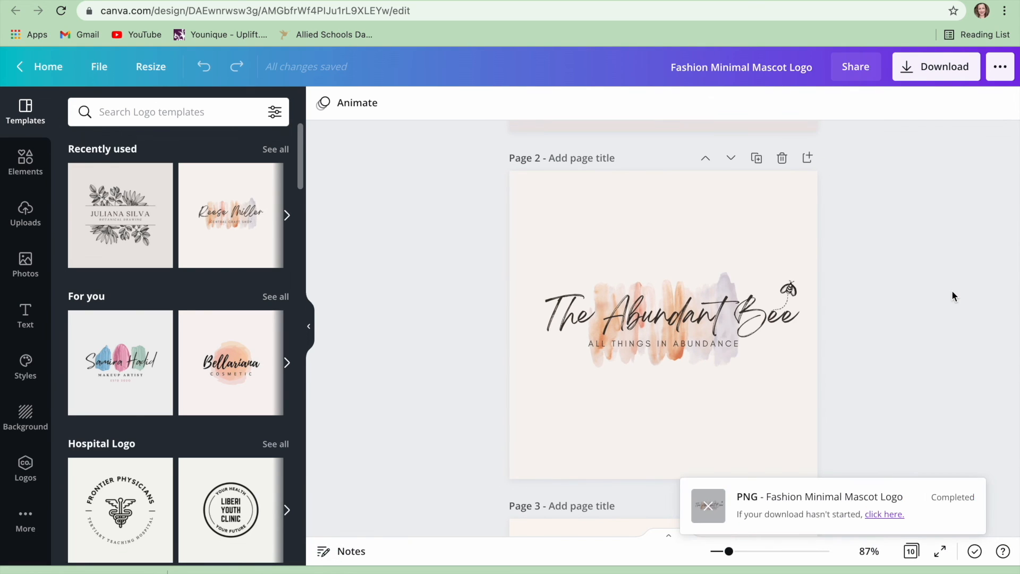